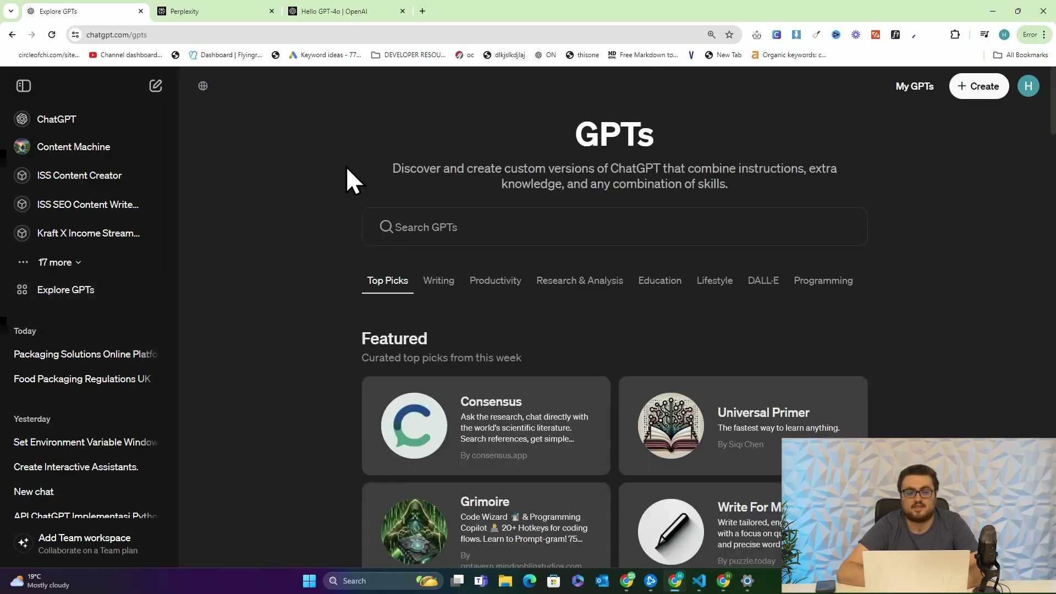
# - Search the GPT store for "topical authority" and open the details of Topical Authority For SEO GPT Generator
pyautogui.click(497, 225)
pyautogui.write('income stream')
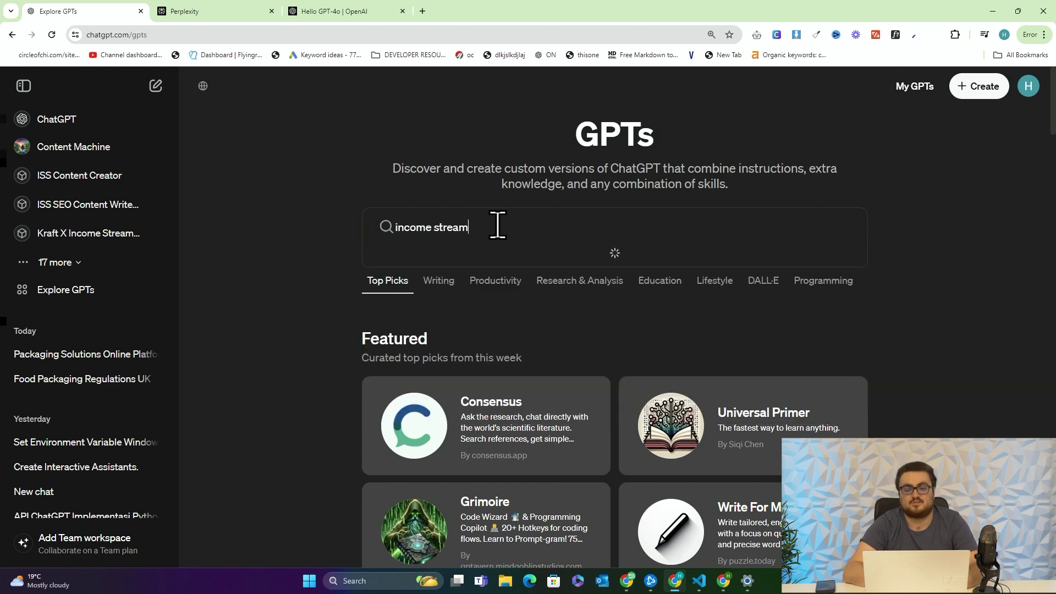
pyautogui.hotkey('ctrl', 'a')
pyautogui.press('BackSpace')
pyautogui.write('topical au')
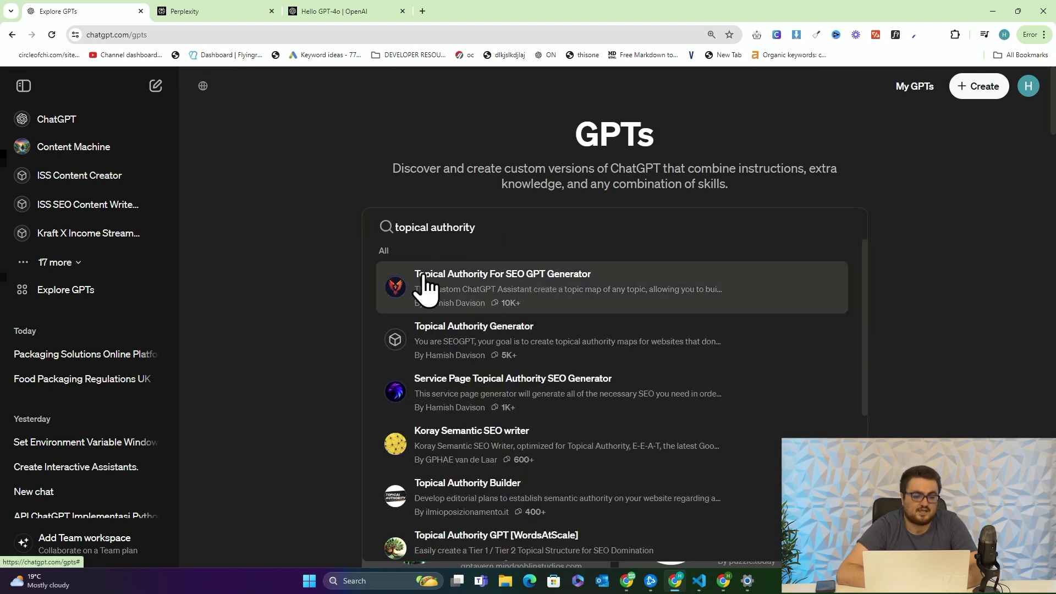
pyautogui.click(536, 294)
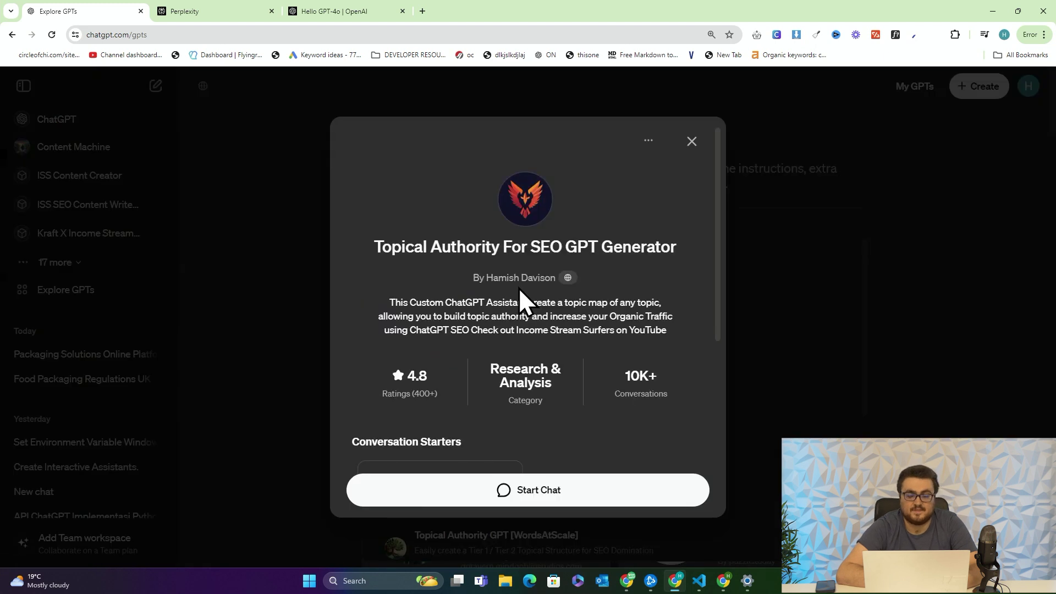
# - Review the GPT's details, start a chat with it and submit "classic menswear" as the niche
pyautogui.scroll(-2, 446, 300)
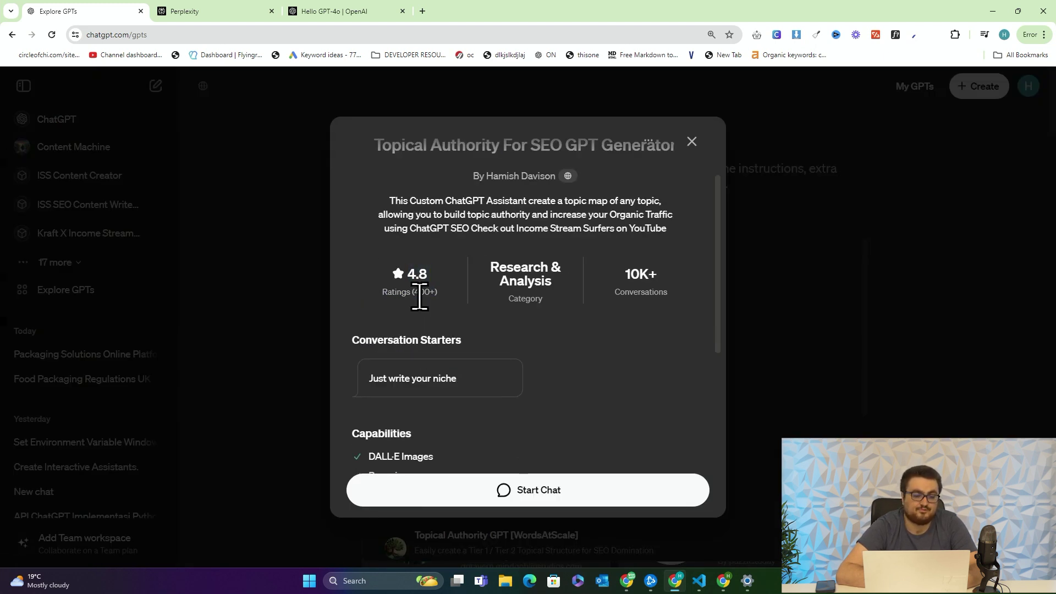
pyautogui.scroll(-5, 434, 300)
pyautogui.scroll(8, 420, 298)
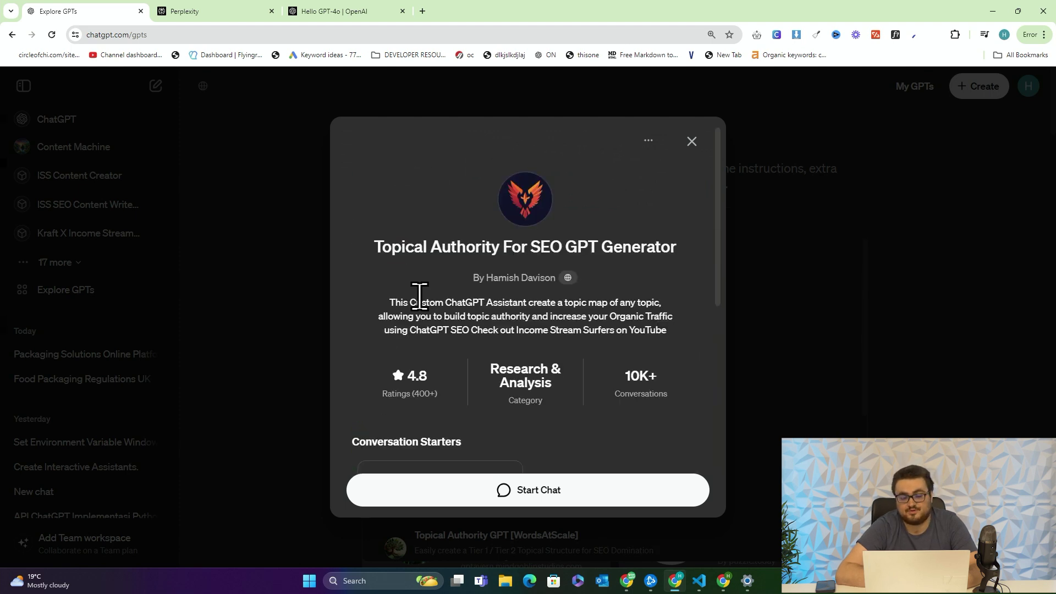
pyautogui.click(554, 498)
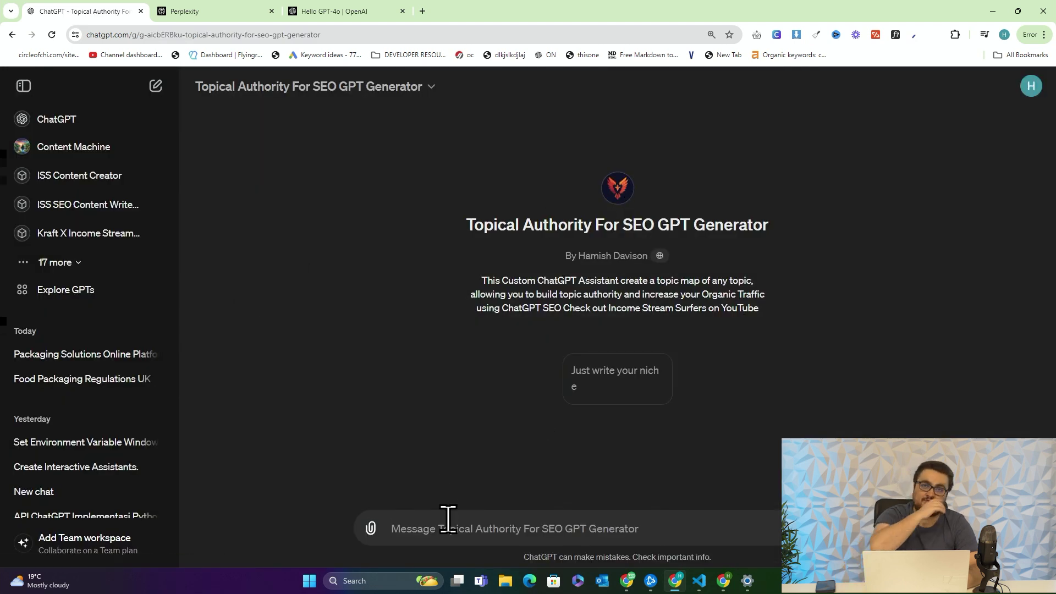
pyautogui.write('classic menswear')
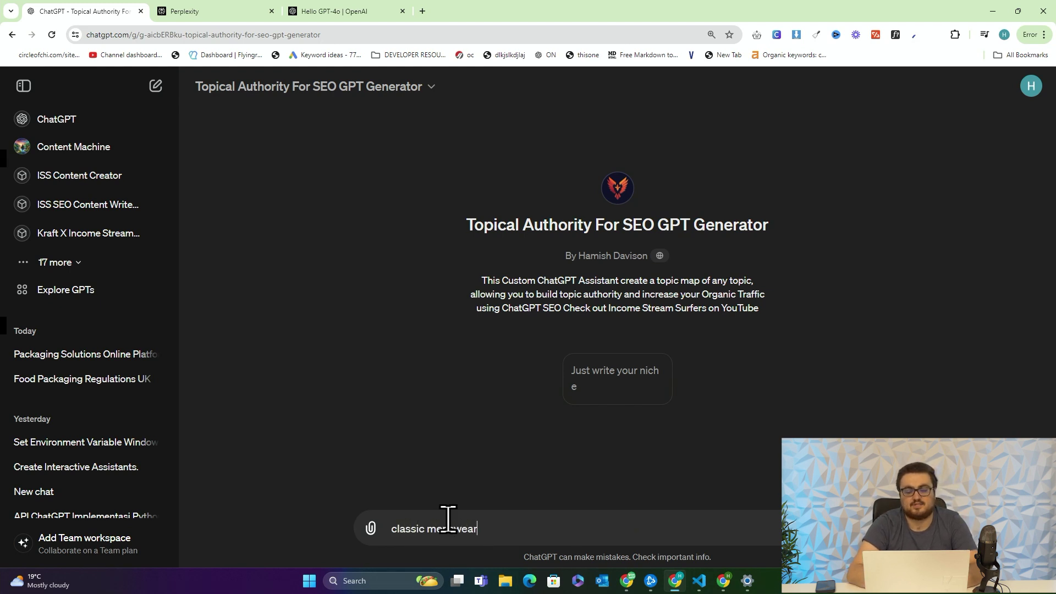
pyautogui.press('Return')
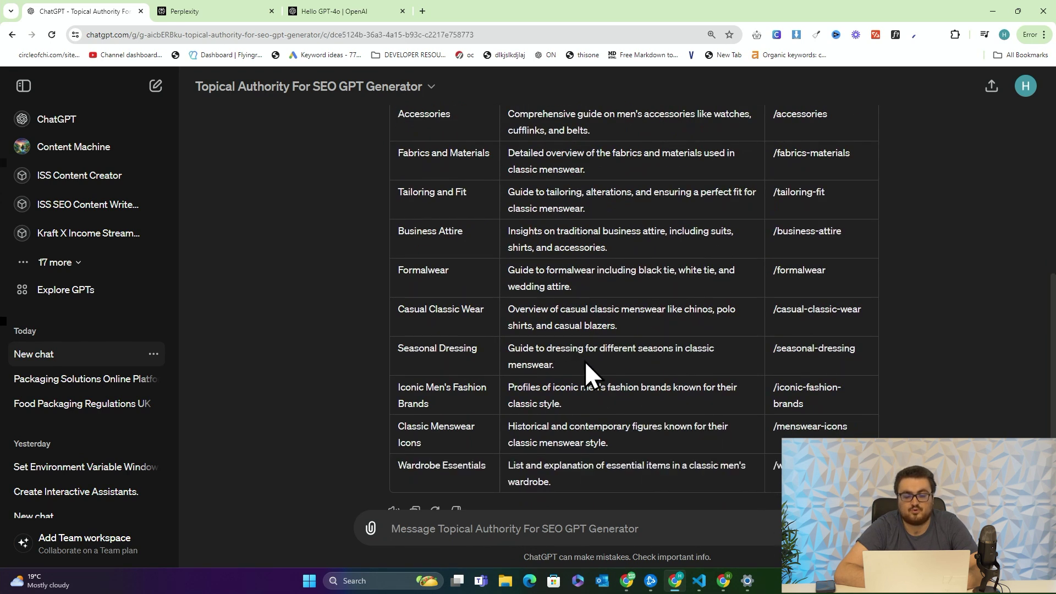
# - Look over the generated pillar pages and send the follow-up "now give me the subpillars"
pyautogui.scroll(4, 585, 361)
pyautogui.moveTo(471, 309); pyautogui.dragTo(684, 555)
pyautogui.click(697, 469)
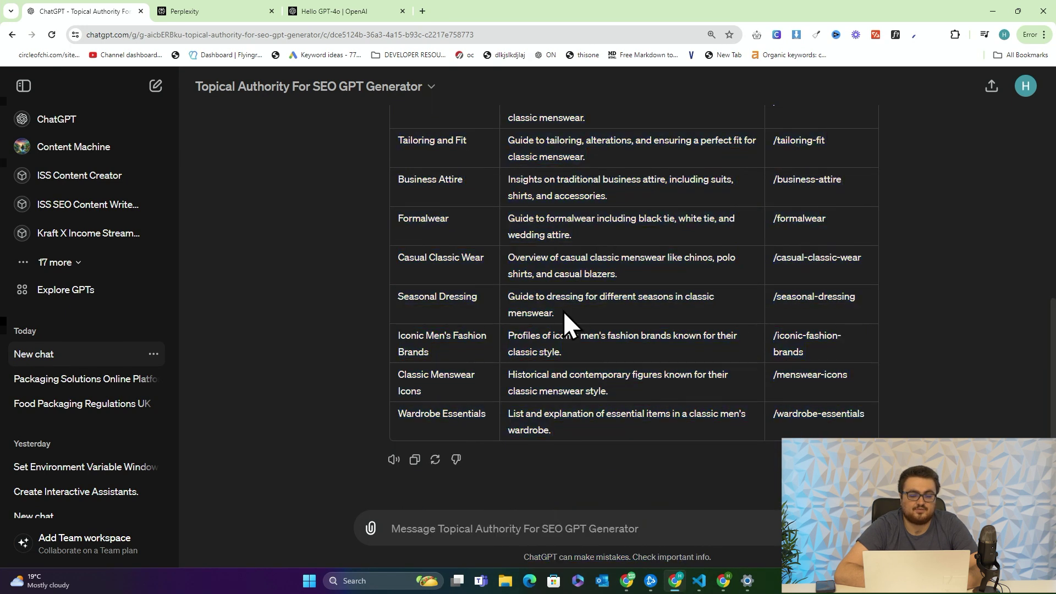
pyautogui.click(519, 514)
pyautogui.write('now give me the output')
pyautogui.press('Return')
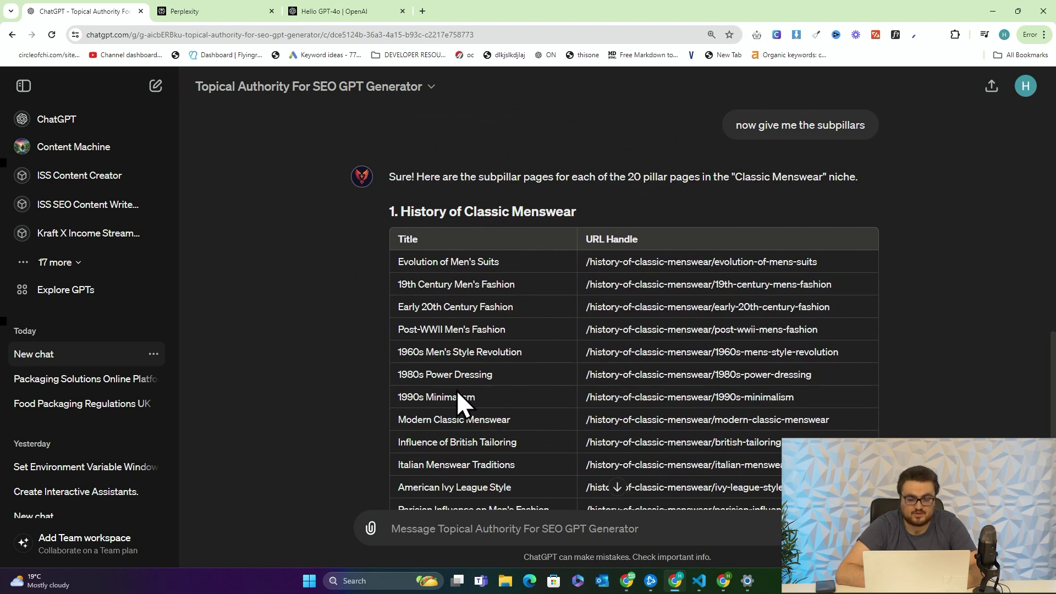
# - Examine the titles and URL handles in the History of Classic Menswear subpillar table
pyautogui.tripleClick(442, 377)
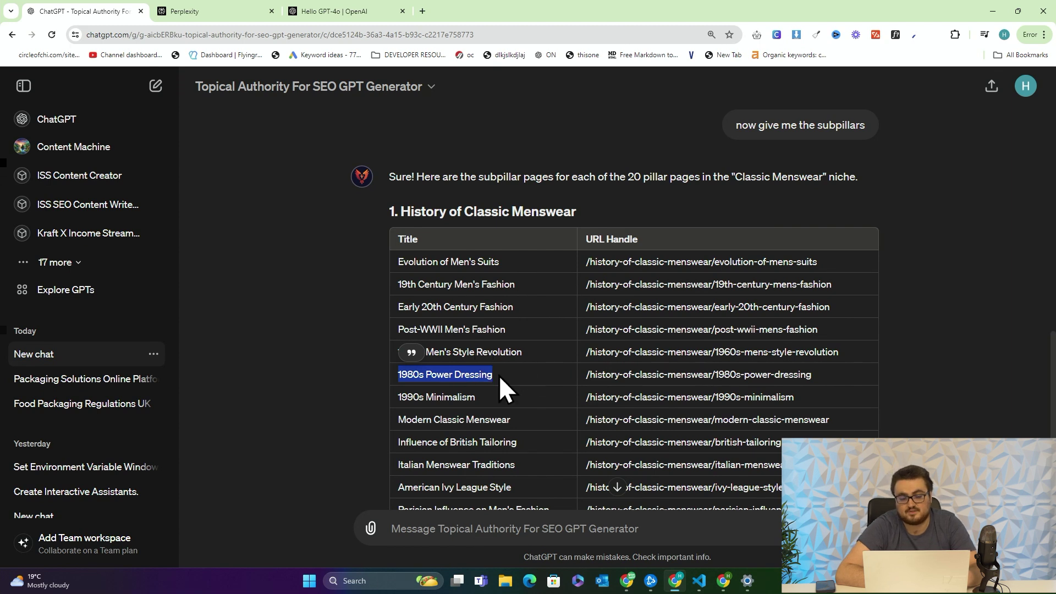
pyautogui.scroll(-2, 543, 405)
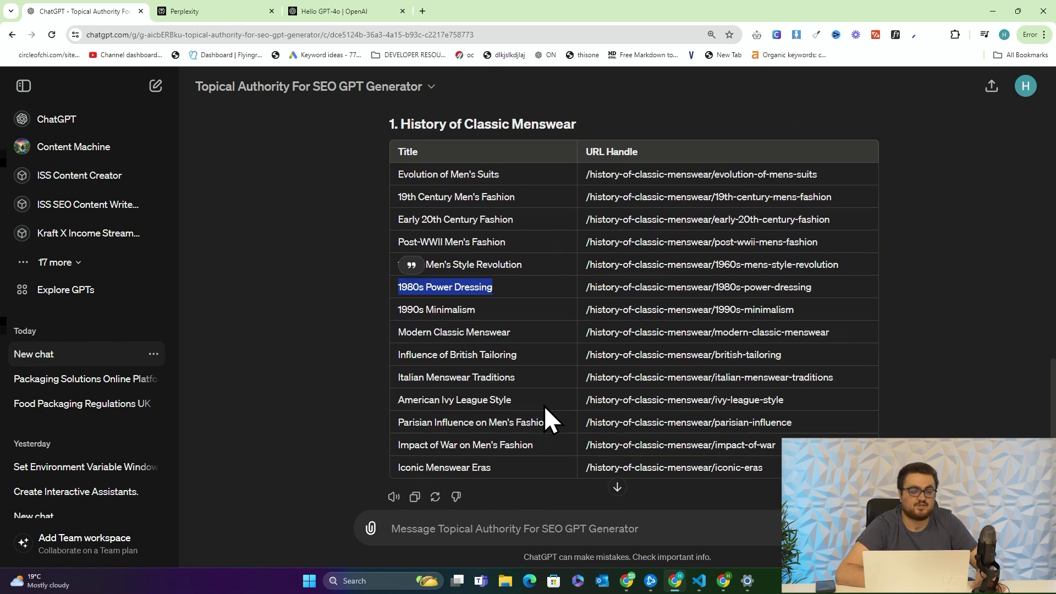
pyautogui.scroll(-1, 543, 405)
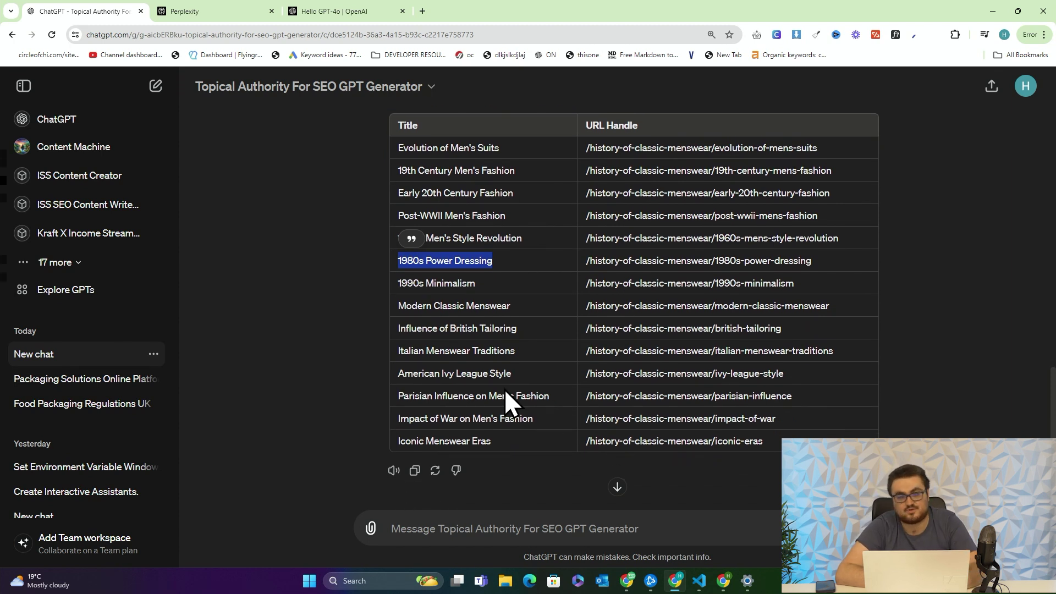
pyautogui.tripleClick(462, 368)
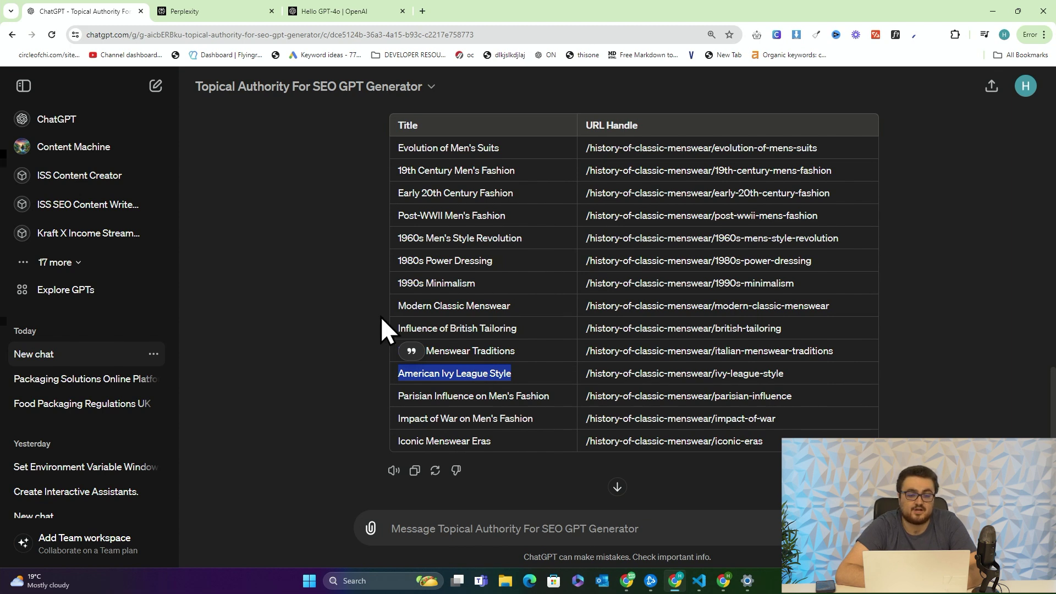
pyautogui.moveTo(394, 137); pyautogui.dragTo(728, 397)
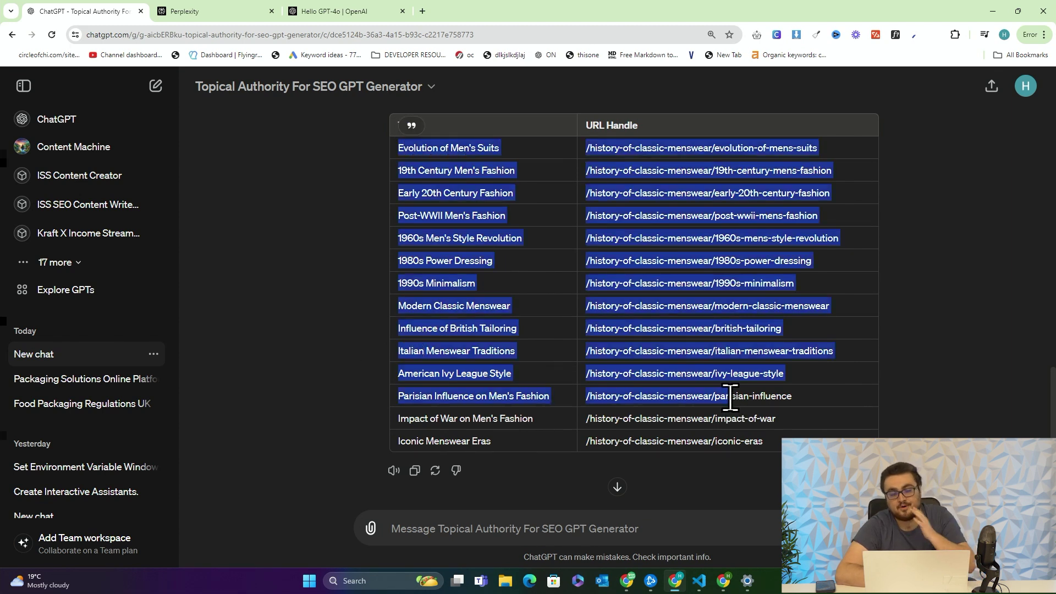
pyautogui.click(728, 397)
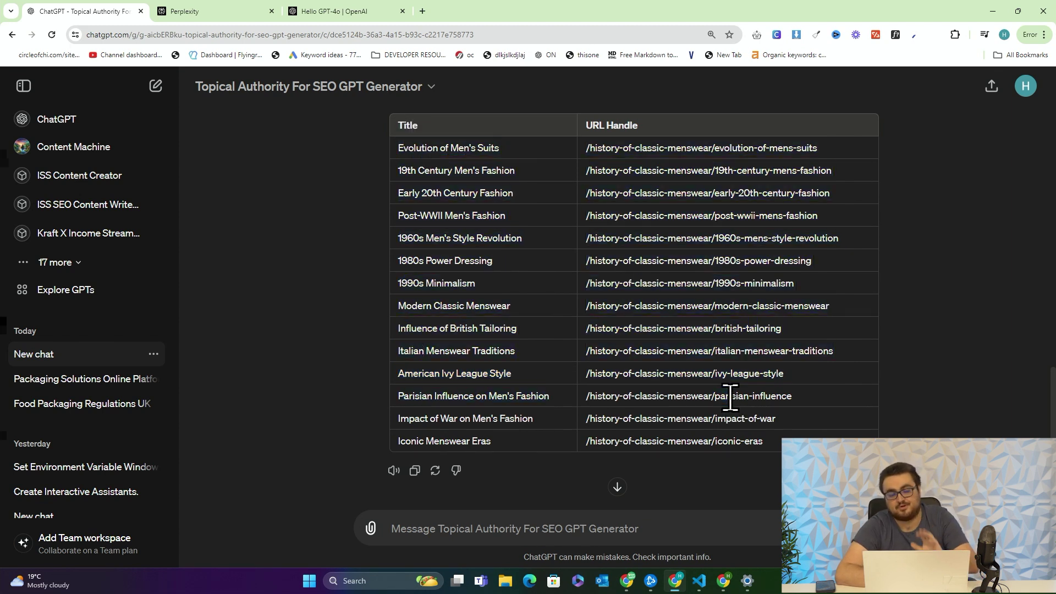
# - Switch to Perplexity and submit the question "look up 2men.it and explain to me what the website is"
pyautogui.click(191, 3)
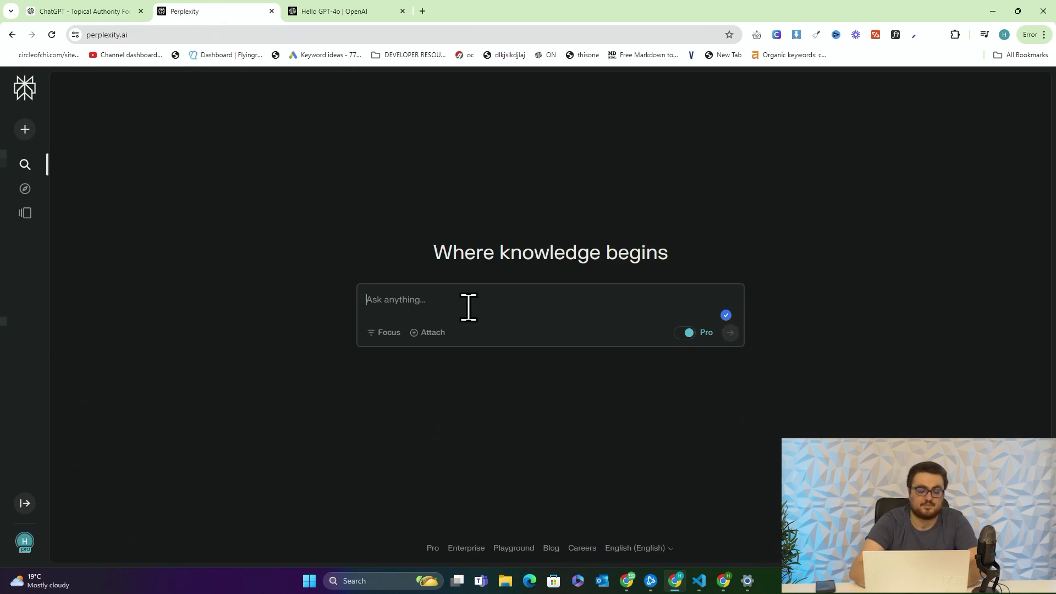
pyautogui.write('look up')
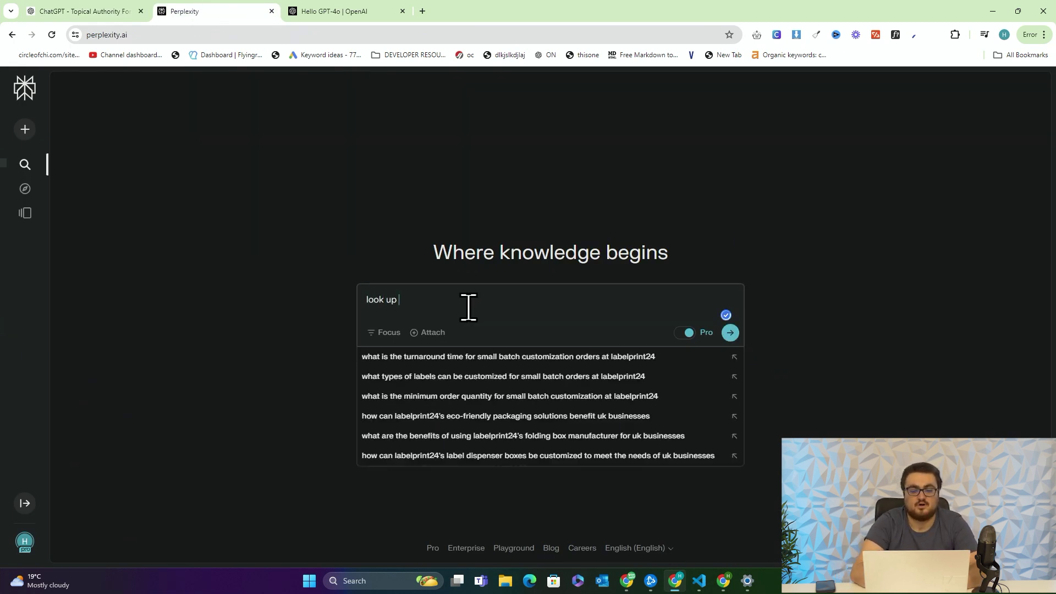
pyautogui.write(' 2men.it and expl')
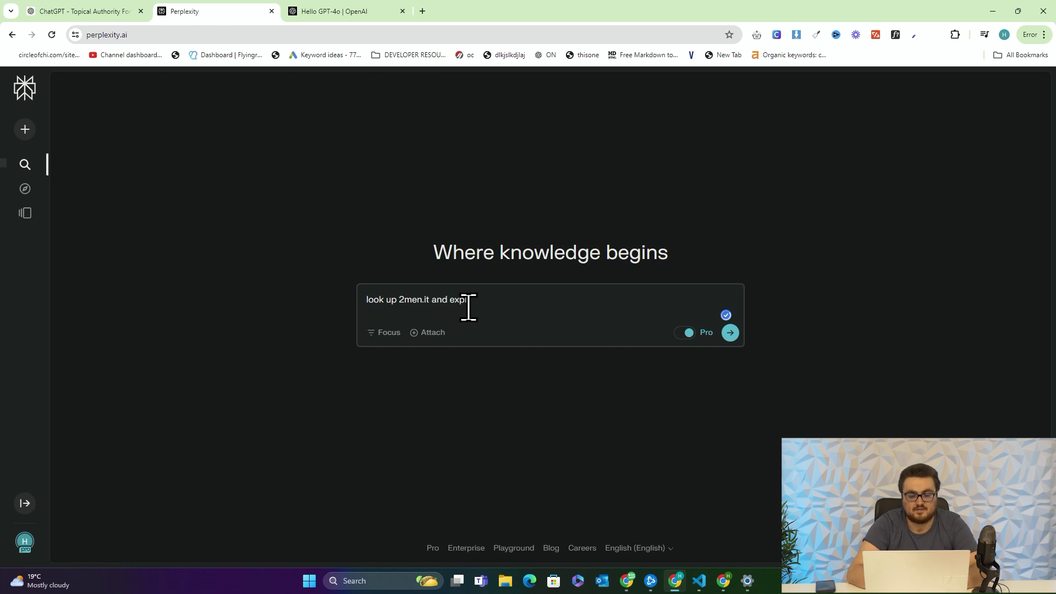
pyautogui.write('ain to me what the website is, h')
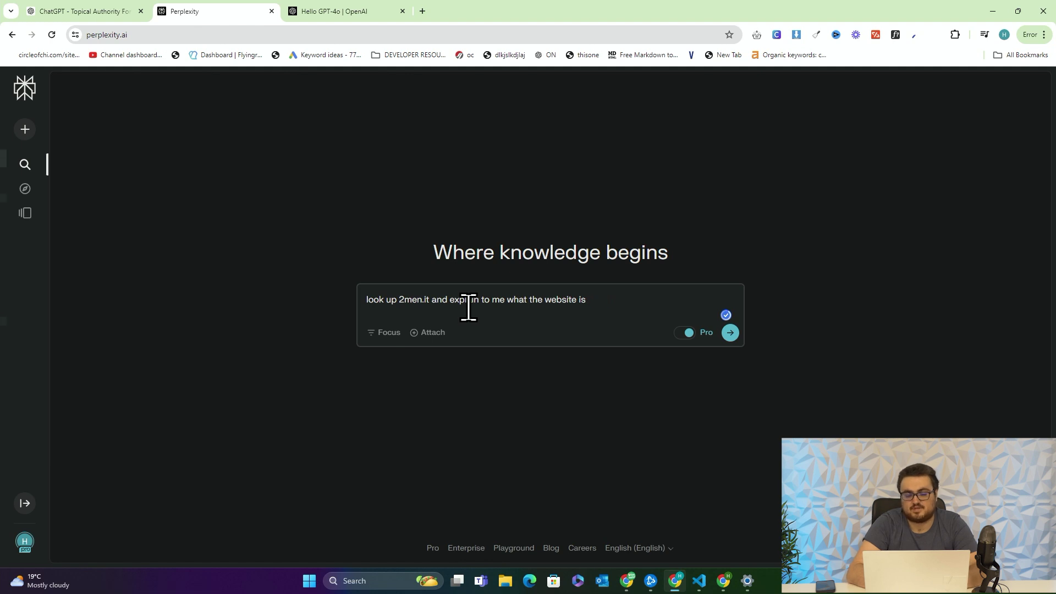
pyautogui.press('Return')
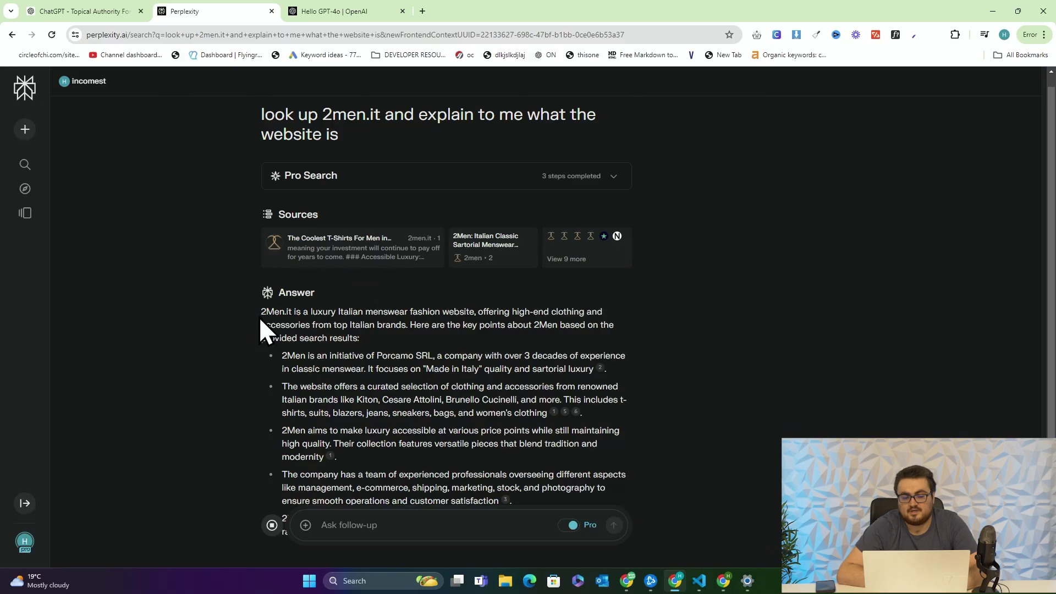
# - Return to ChatGPT and check the subpillar titles, including the Italian and British ones, for relevance to the 2men.it website
pyautogui.click(55, 12)
pyautogui.moveTo(395, 147); pyautogui.dragTo(792, 443)
pyautogui.click(792, 443)
pyautogui.moveTo(403, 255); pyautogui.dragTo(507, 286)
pyautogui.click(463, 248)
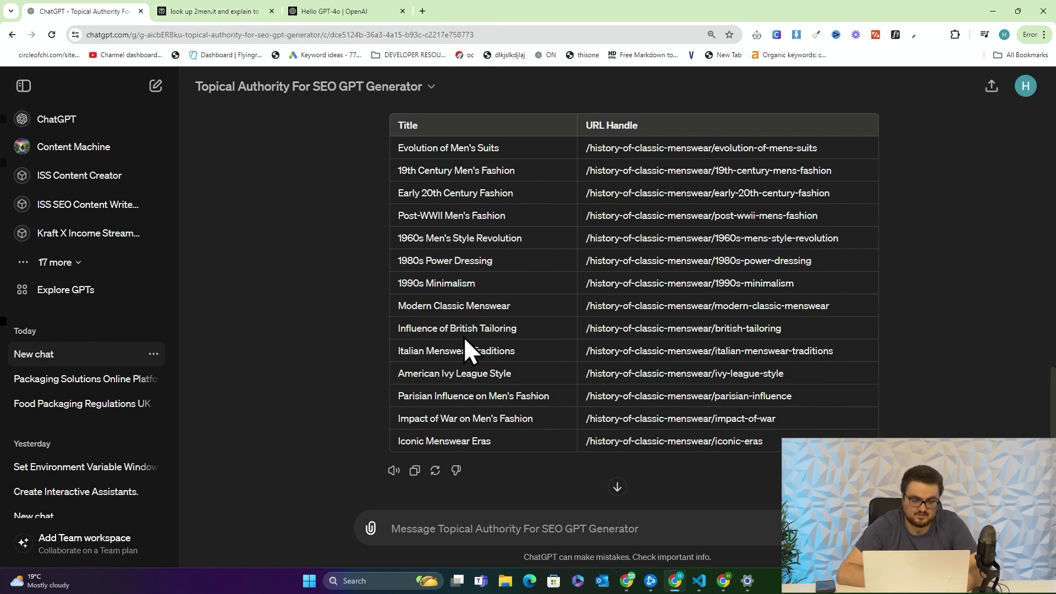
pyautogui.moveTo(482, 329); pyautogui.dragTo(448, 349)
pyautogui.tripleClick(471, 351)
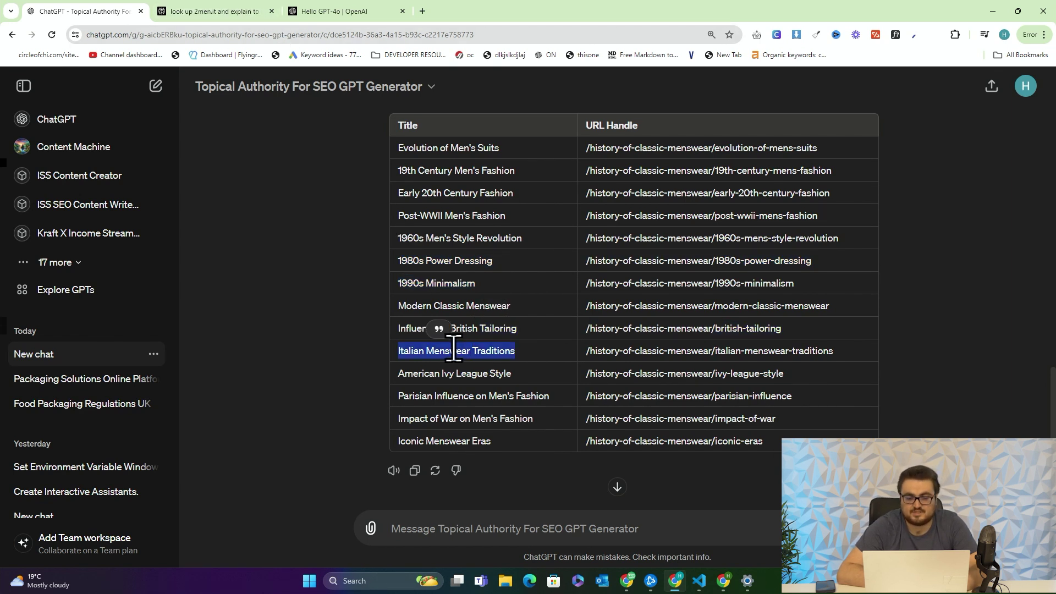
pyautogui.tripleClick(512, 325)
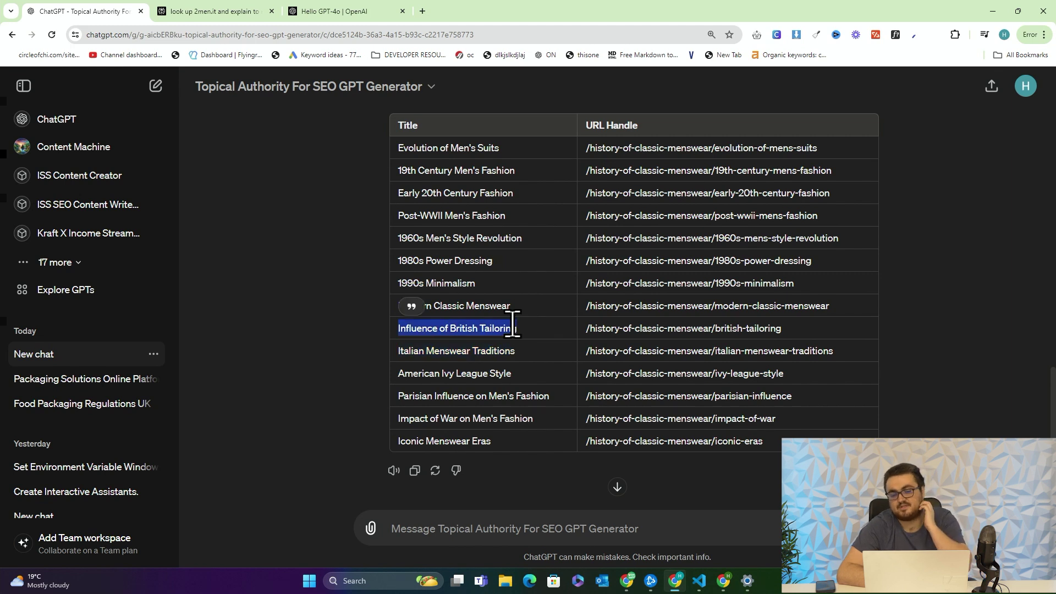
# - Switch back to Perplexity and copy the full answer about 2men.it
pyautogui.click(219, 2)
pyautogui.scroll(-5, 506, 353)
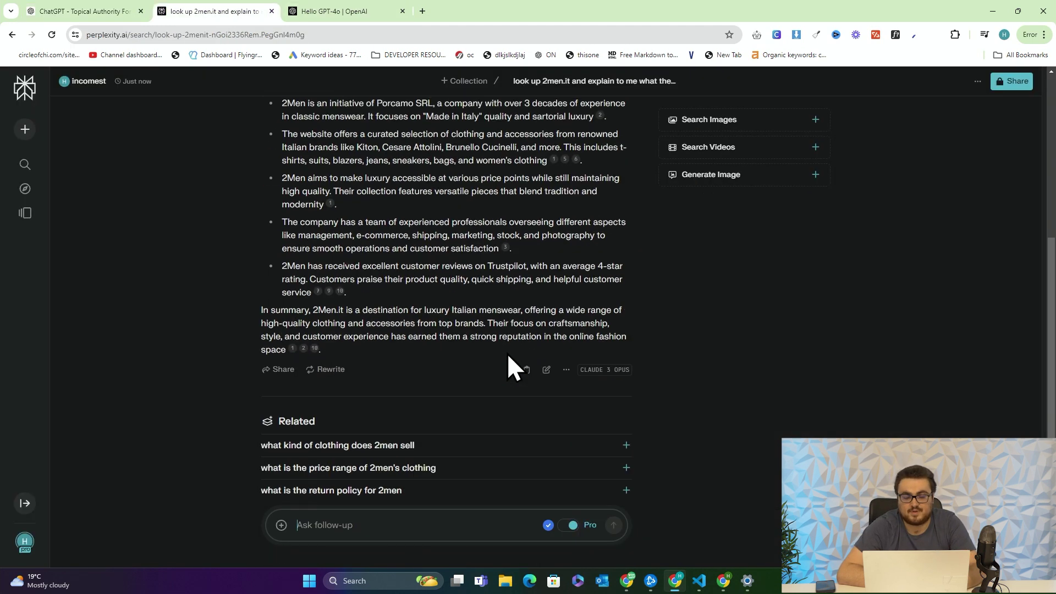
pyautogui.click(526, 345)
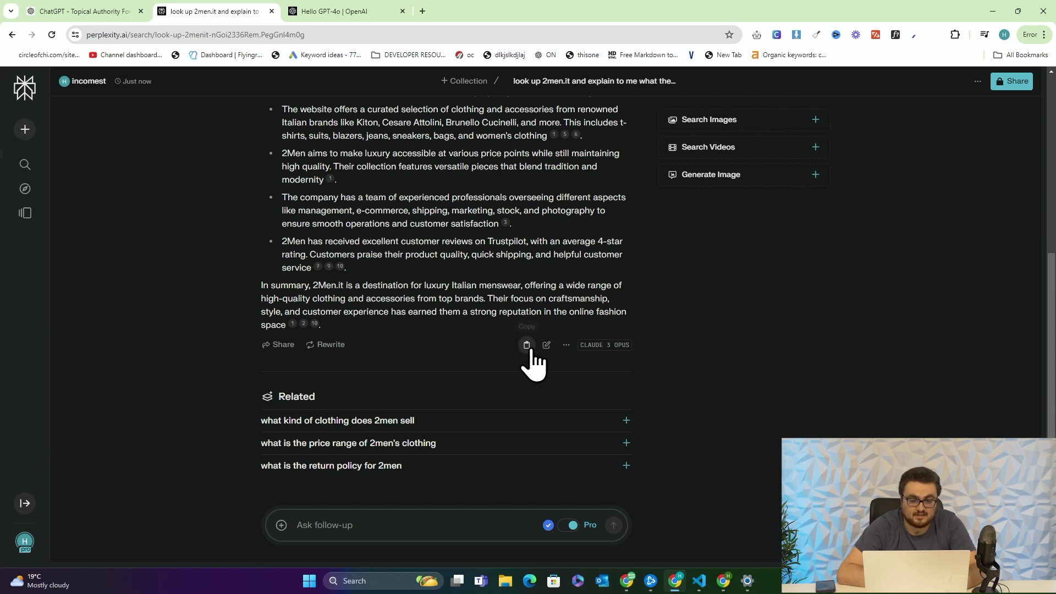
# - Return to ChatGPT and start a new chat with Topical Authority For SEO GPT Generator from the GPT store
pyautogui.click(81, 4)
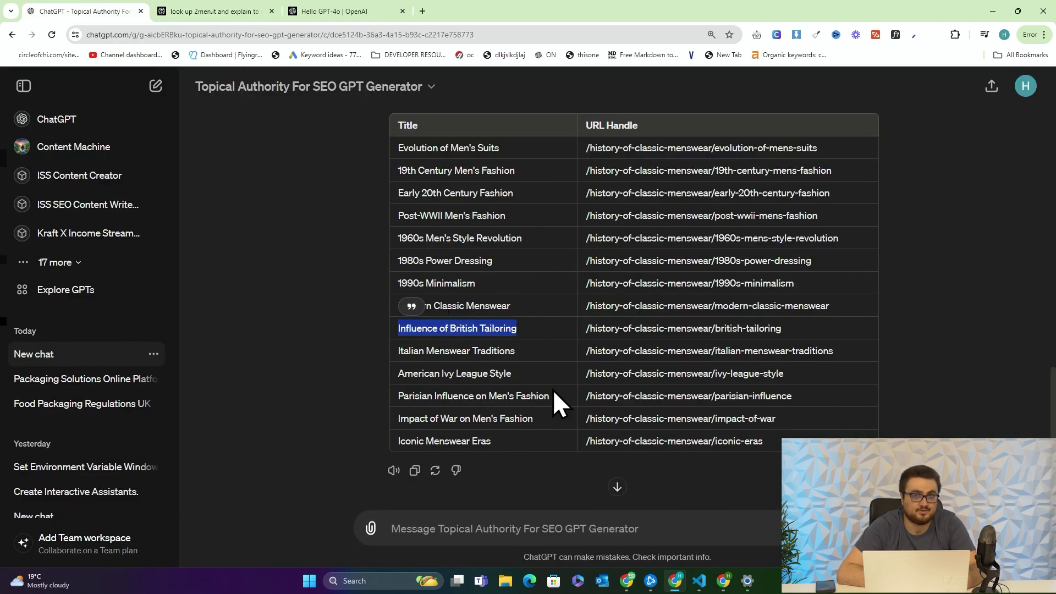
pyautogui.click(535, 526)
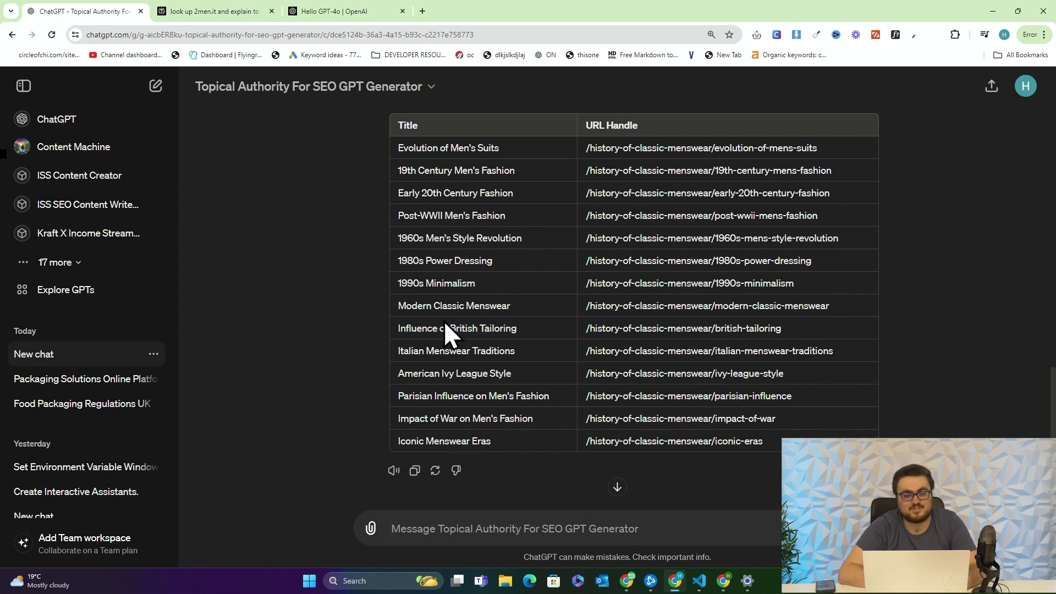
pyautogui.scroll(2, 443, 321)
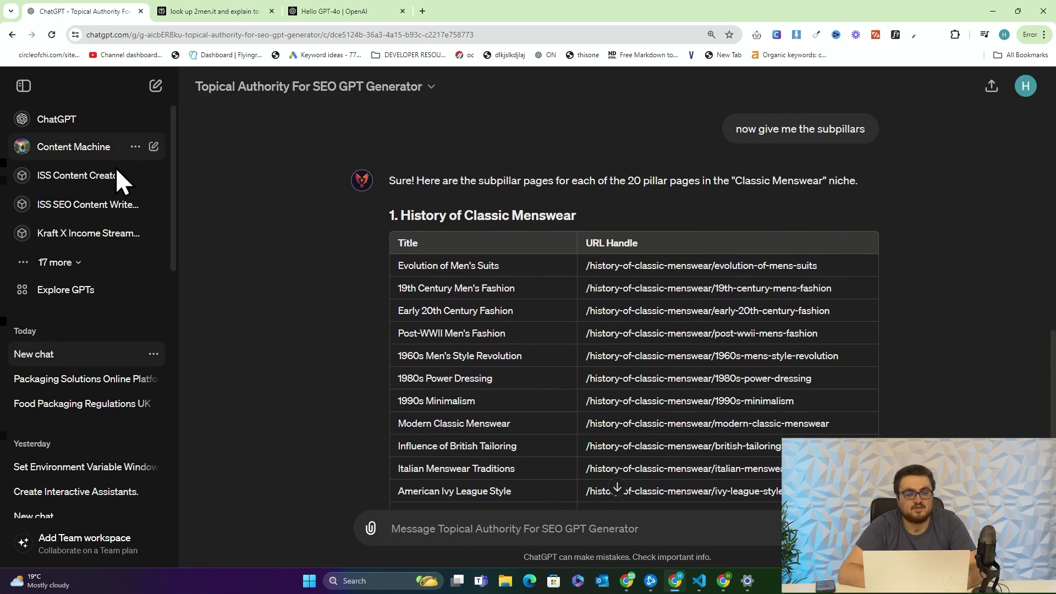
pyautogui.click(66, 290)
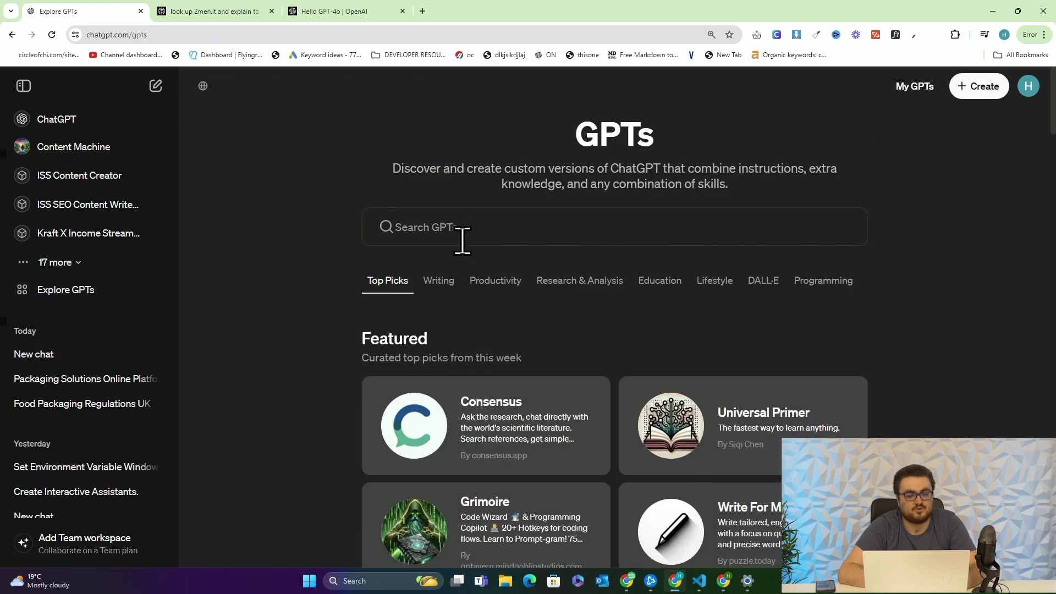
pyautogui.click(463, 237)
pyautogui.click(497, 281)
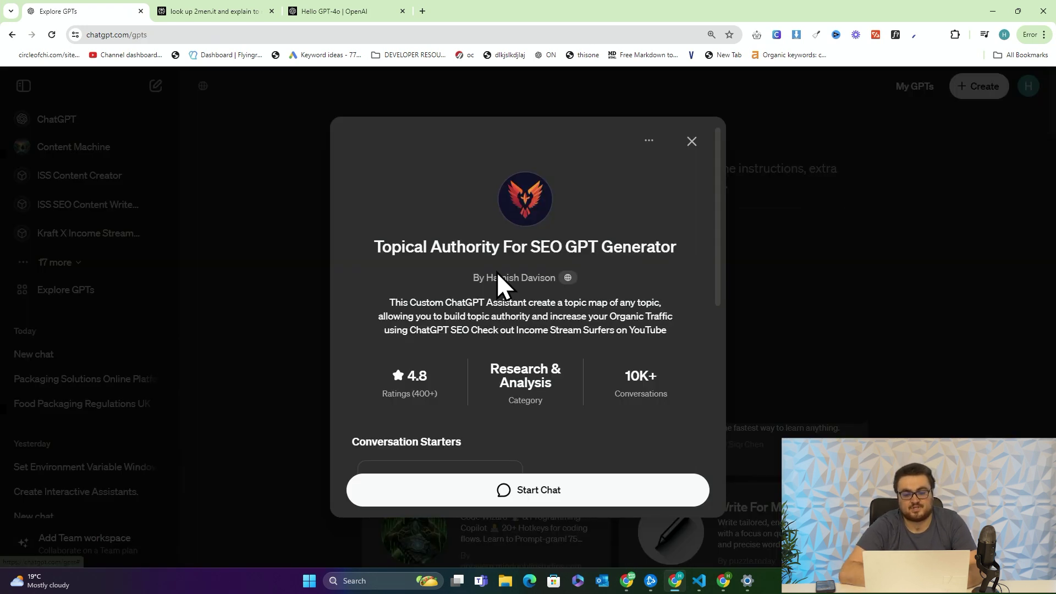
pyautogui.click(541, 494)
# - Paste the copied 2men.it description into the new chat's message and check its text and citations
pyautogui.click(478, 529)
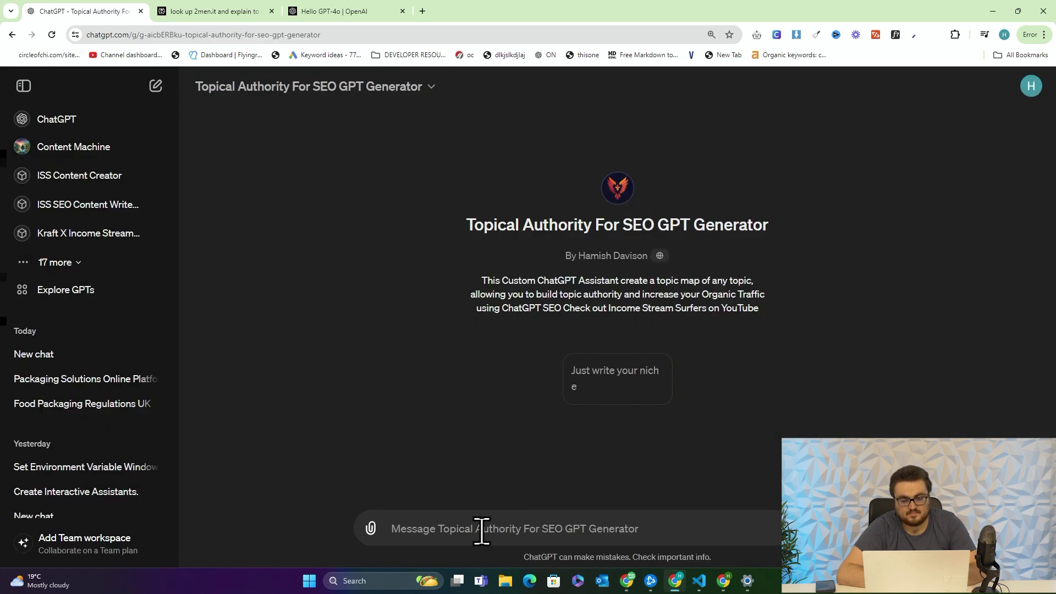
pyautogui.hotkey('ctrl', 'v')
pyautogui.scroll(10, 521, 493)
pyautogui.scroll(-10, 521, 493)
pyautogui.scroll(2, 520, 489)
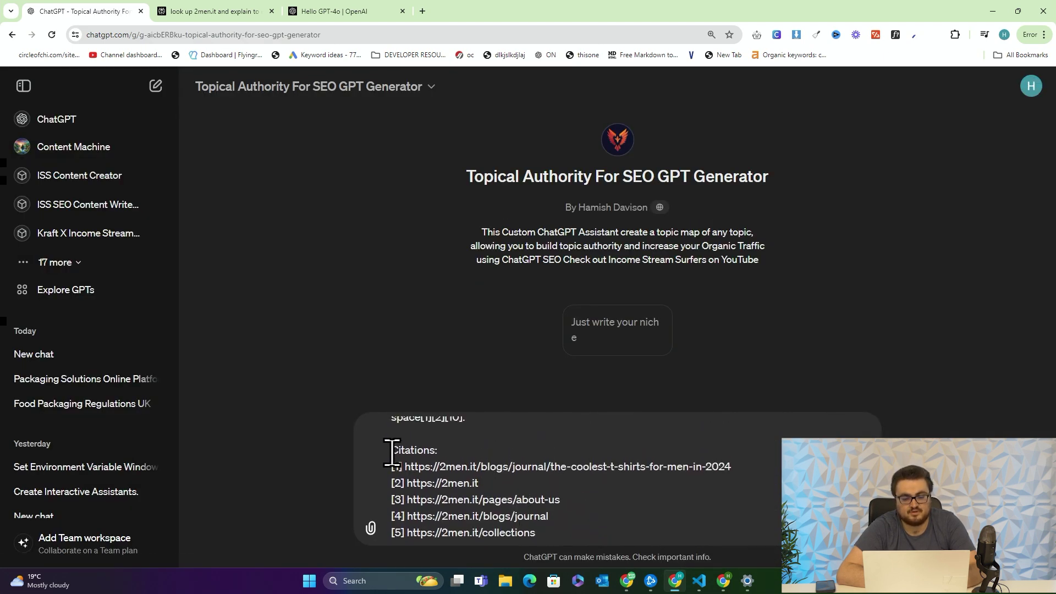
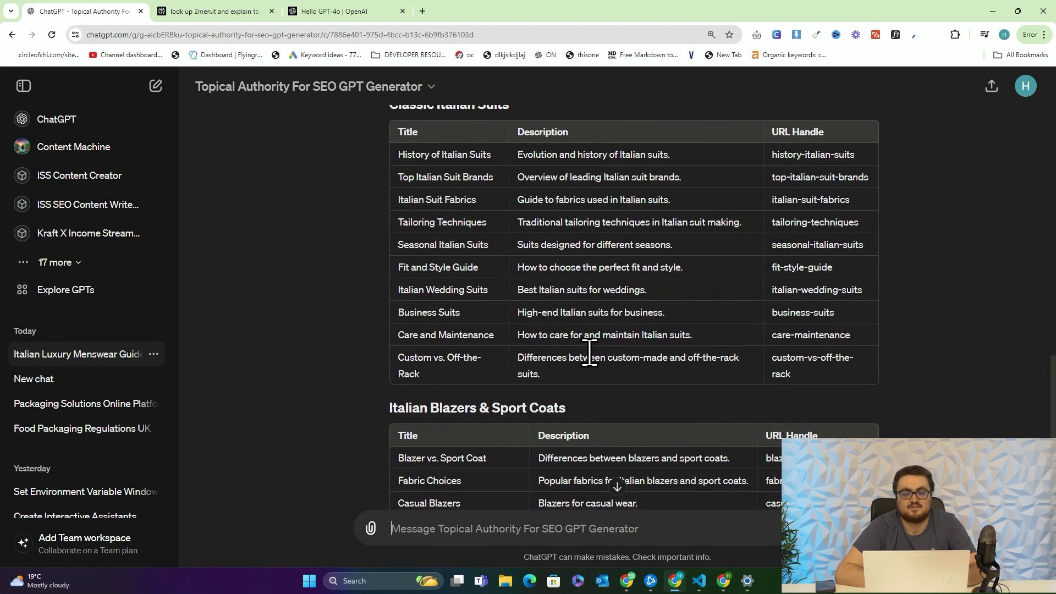
# - Highlight the subpillar rows in the Classic Italian Suits table to review them
pyautogui.moveTo(429, 374); pyautogui.dragTo(459, 94)
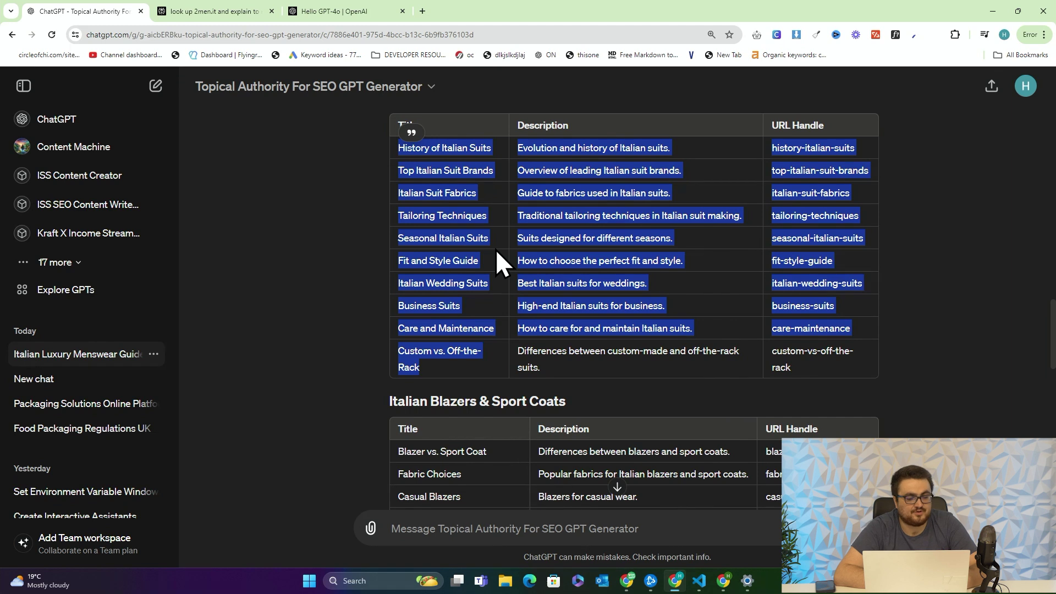
# - Review the subpillars in the Italian Blazers & Sport Coats table and highlight its Designer Profiles row
pyautogui.scroll(-2, 496, 249)
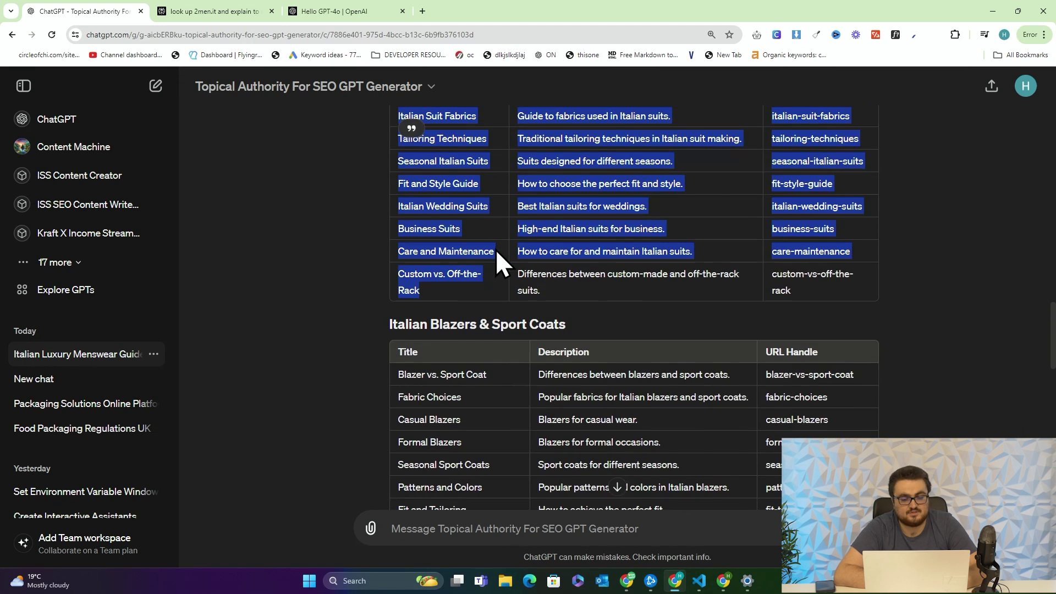
pyautogui.scroll(-1, 440, 365)
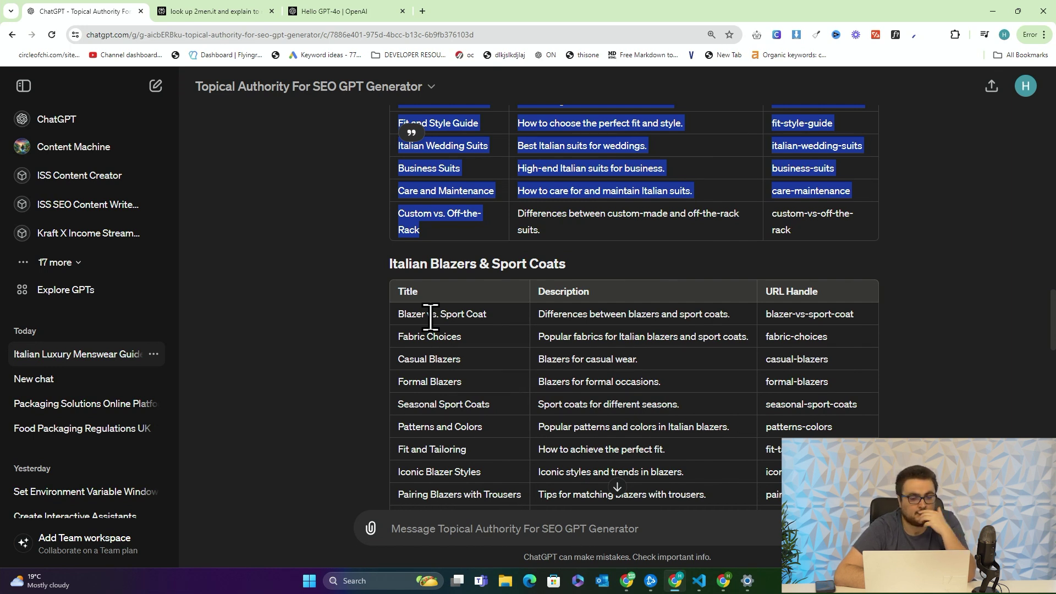
pyautogui.scroll(-1, 431, 318)
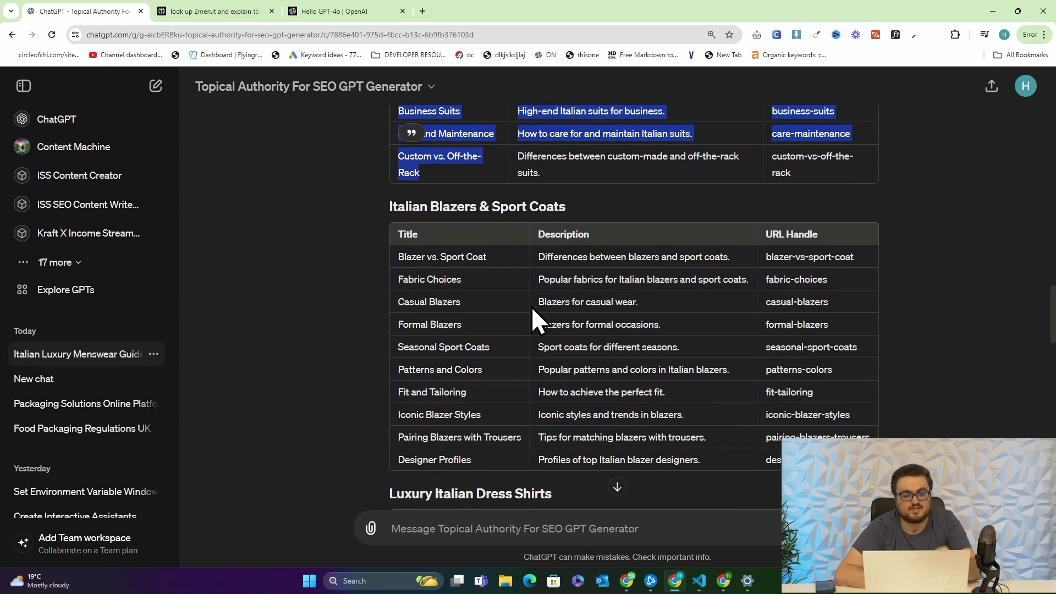
pyautogui.scroll(-1, 441, 255)
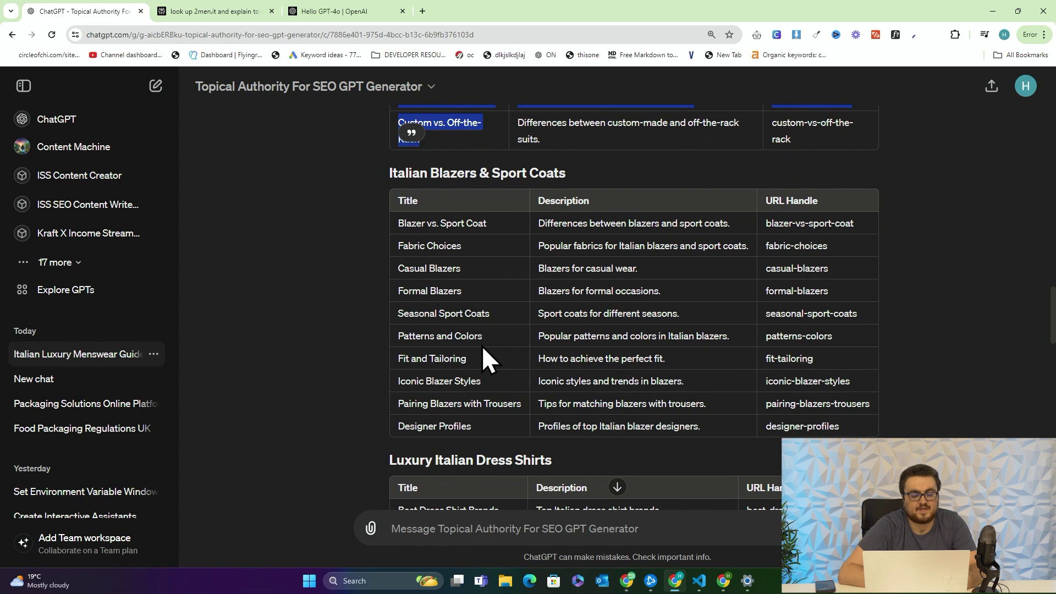
pyautogui.scroll(-1, 482, 346)
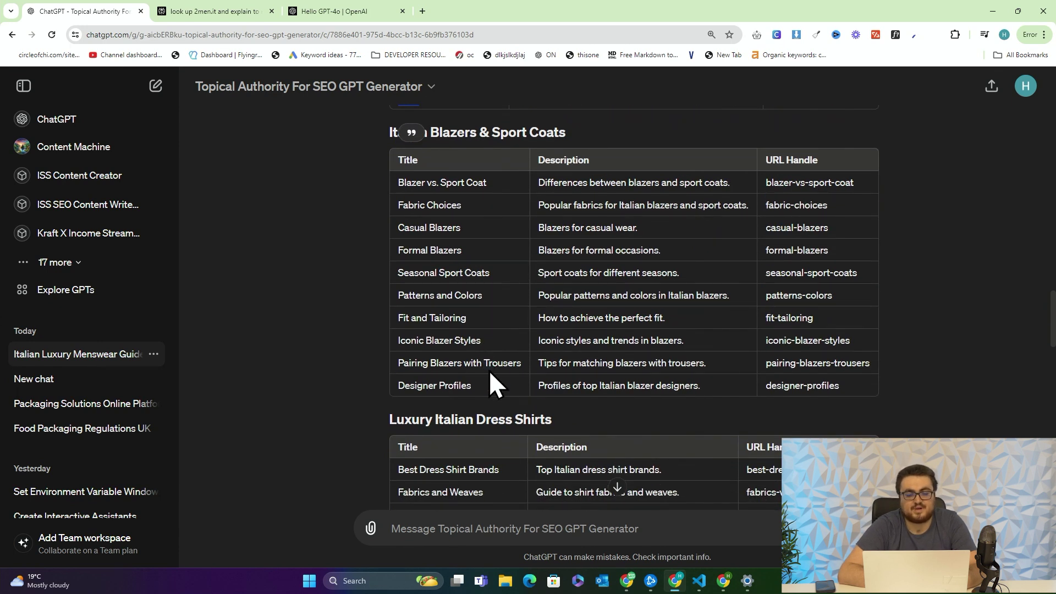
pyautogui.scroll(-2, 440, 360)
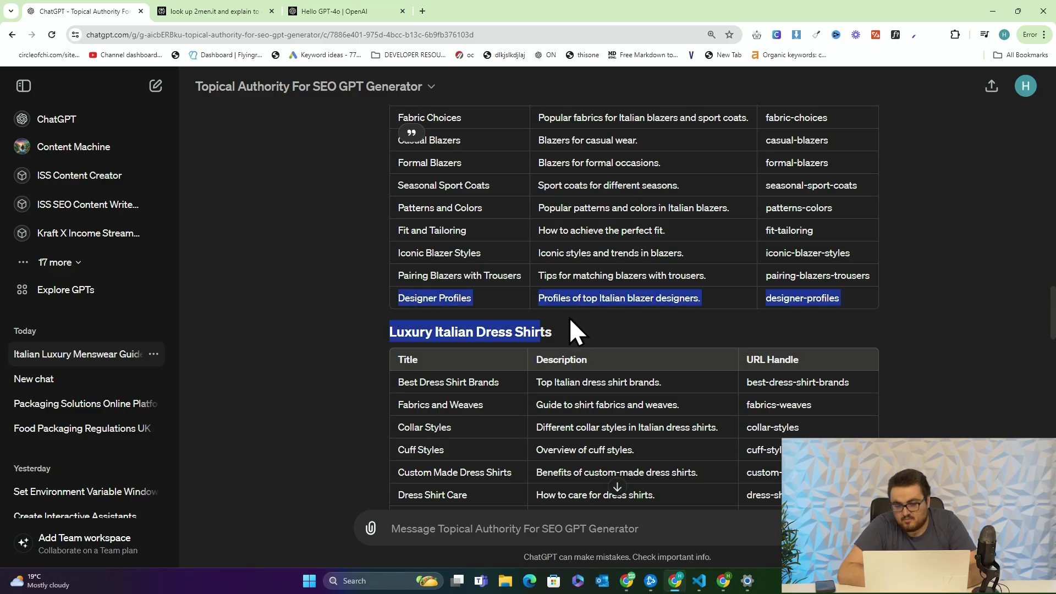
pyautogui.moveTo(570, 320); pyautogui.dragTo(855, 305)
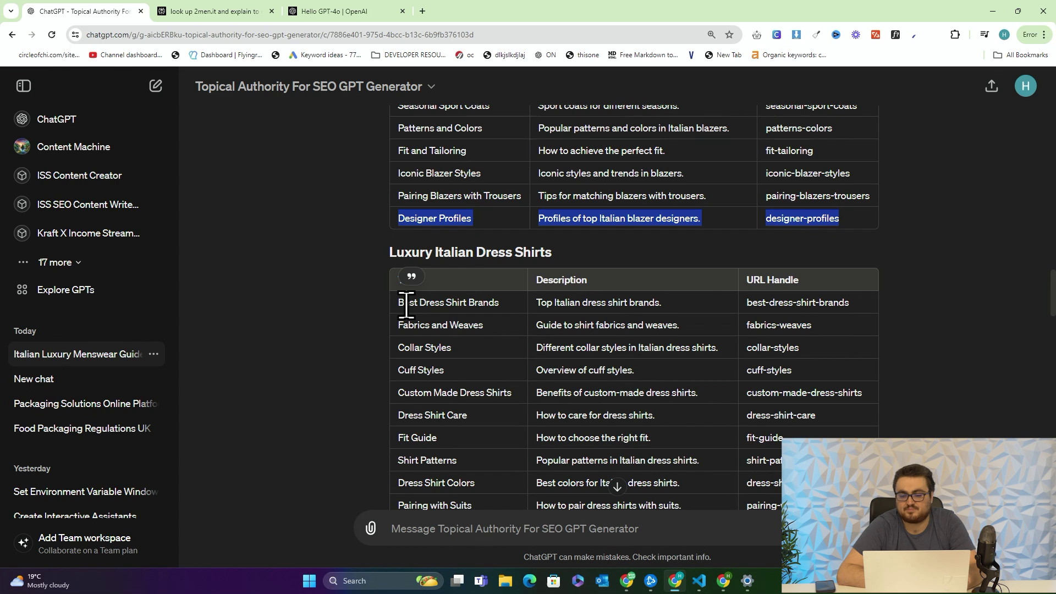
# - Read through the titles, descriptions and URL handles in the Luxury Italian Dress Shirts table
pyautogui.scroll(-1, 406, 306)
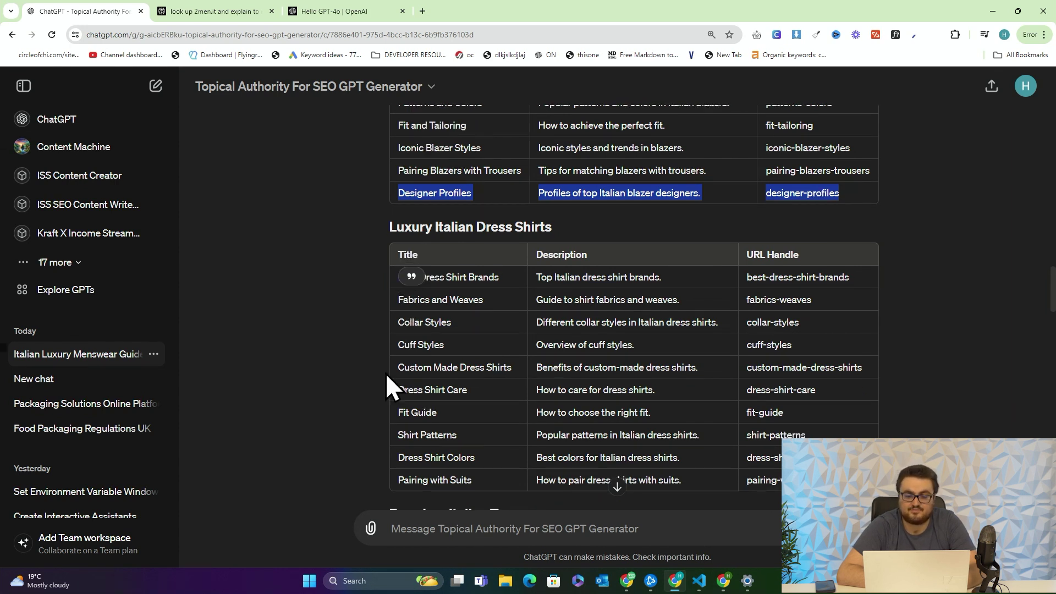
pyautogui.scroll(-1, 371, 384)
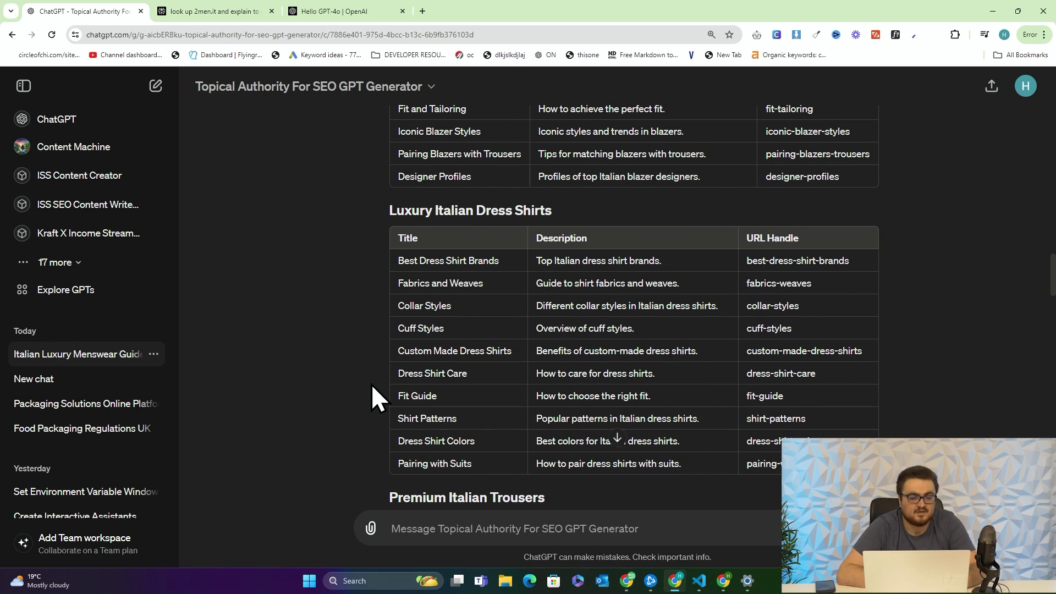
pyautogui.scroll(-2, 371, 383)
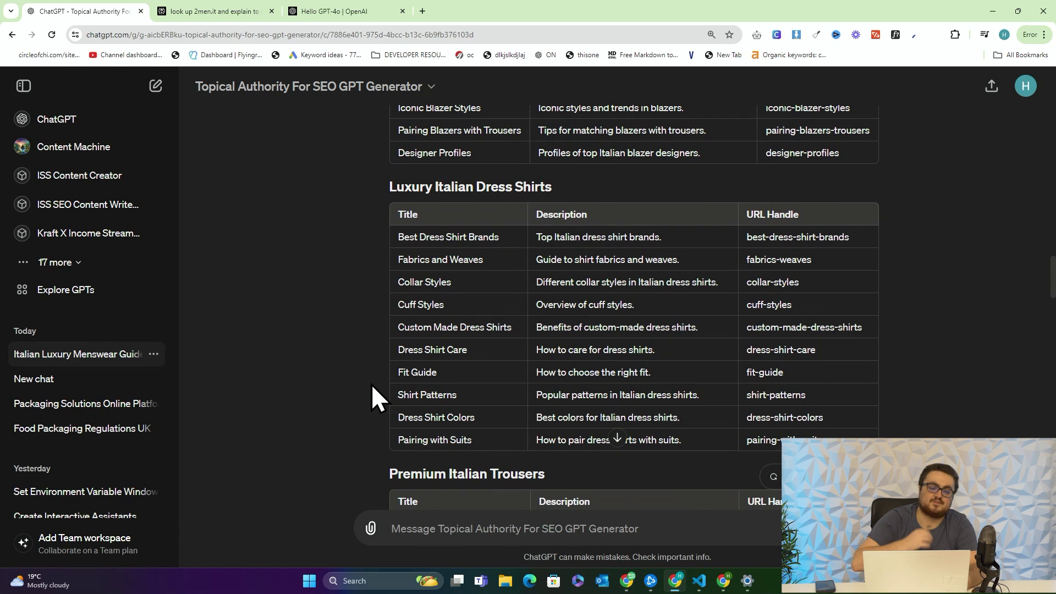
# - Skim the topical map's tables from Classic Italian Suits to Italian Suits for Special Occasions, and go back up to Italian Outerwear
pyautogui.scroll(15, 534, 291)
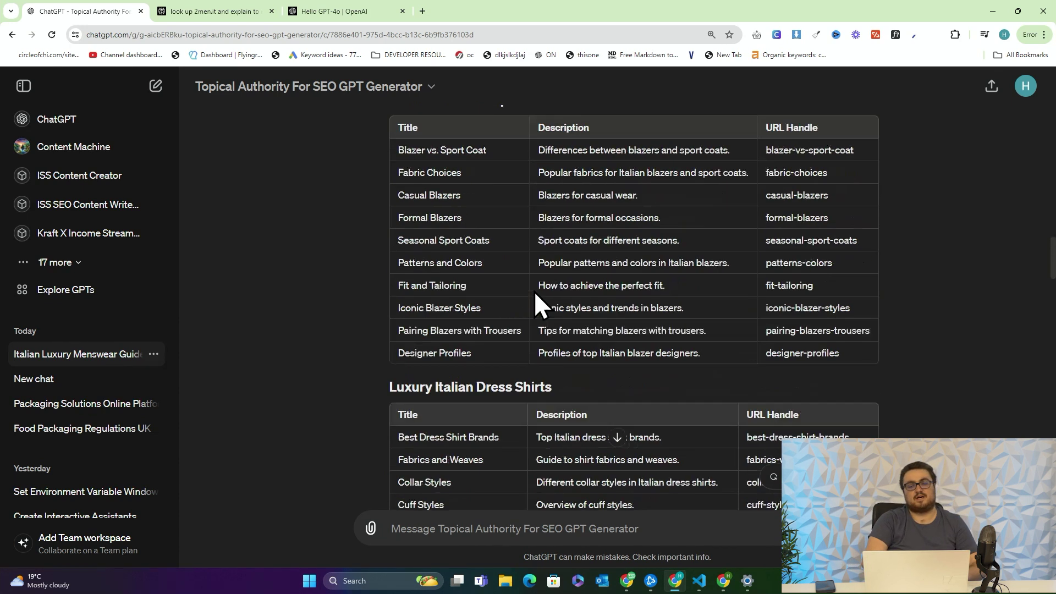
pyautogui.scroll(-3, 534, 291)
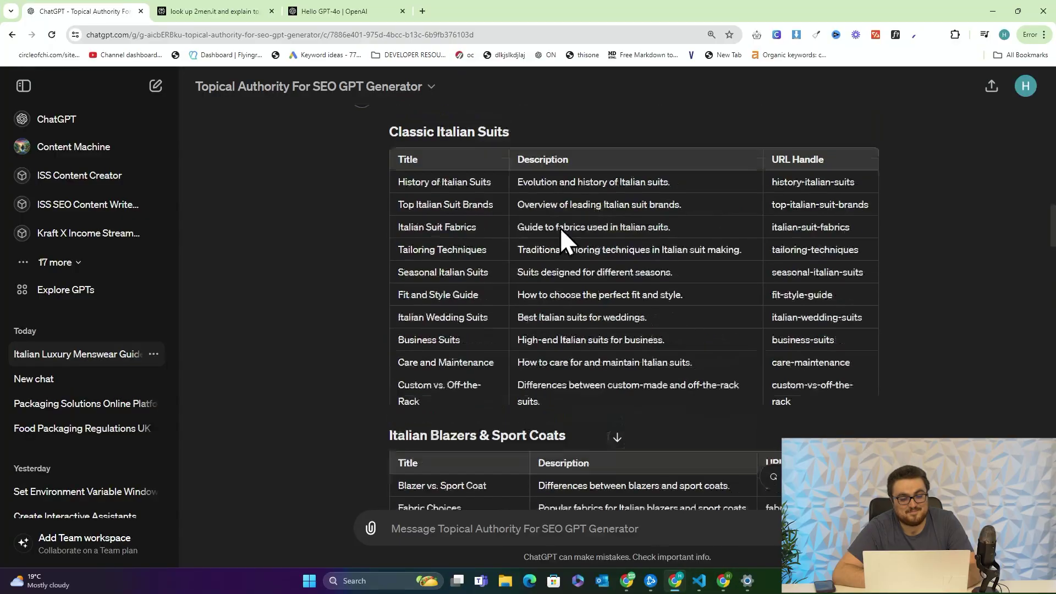
pyautogui.scroll(4, 560, 226)
pyautogui.scroll(-9, 560, 227)
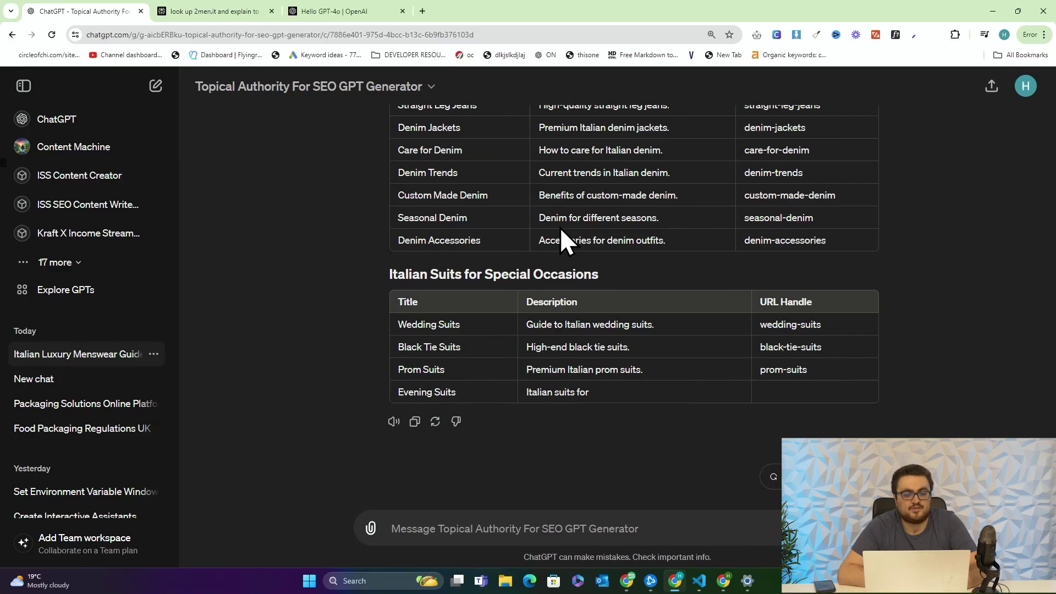
pyautogui.scroll(15, 560, 227)
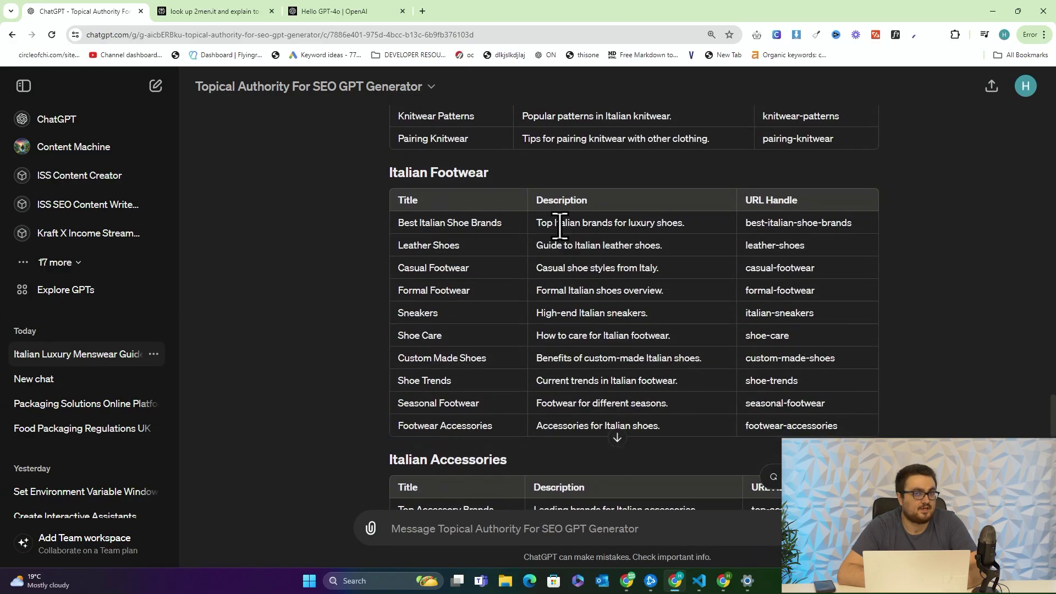
pyautogui.scroll(10, 412, 264)
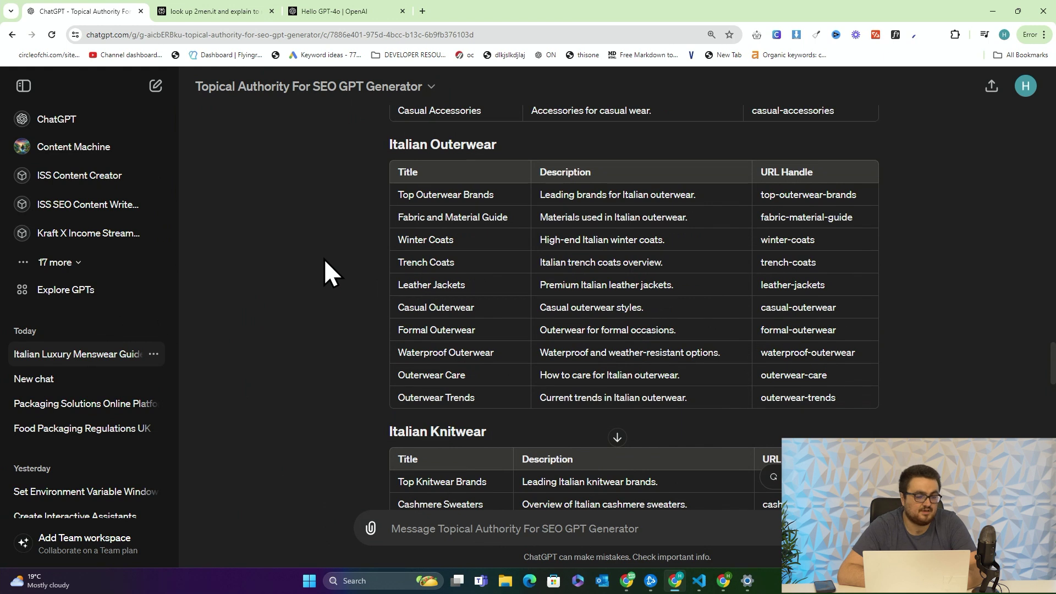
# - Switch to Perplexity and go back to the start of the 2men.it answer to review its question and sources
pyautogui.click(209, 10)
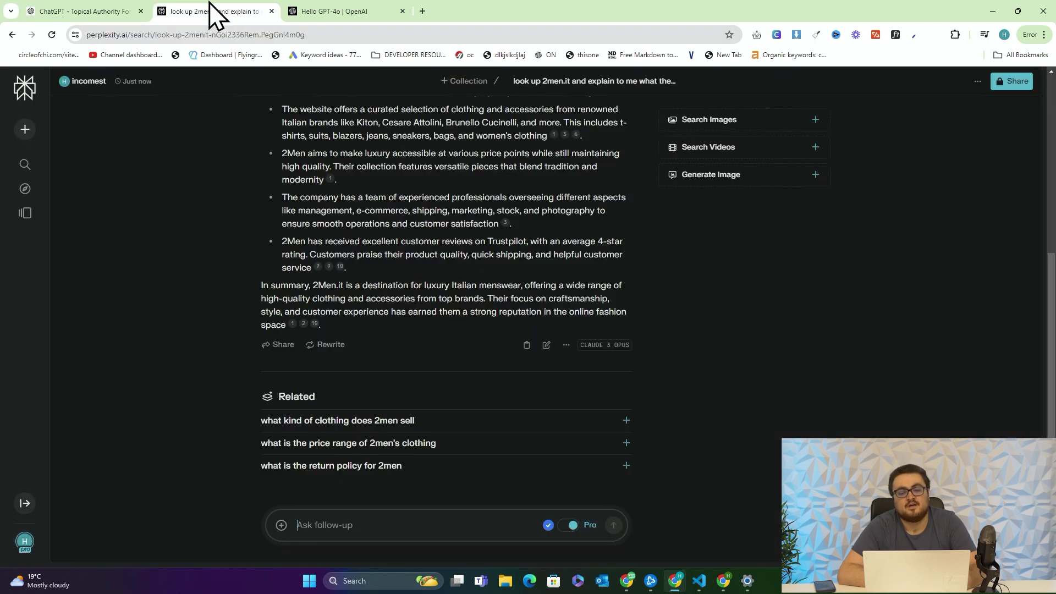
pyautogui.scroll(10, 427, 297)
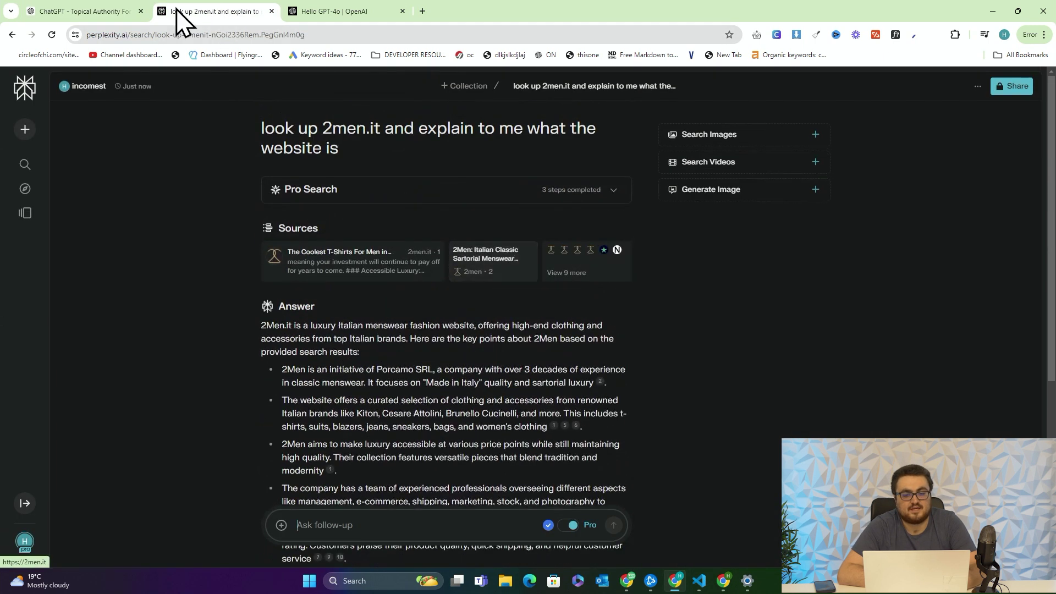